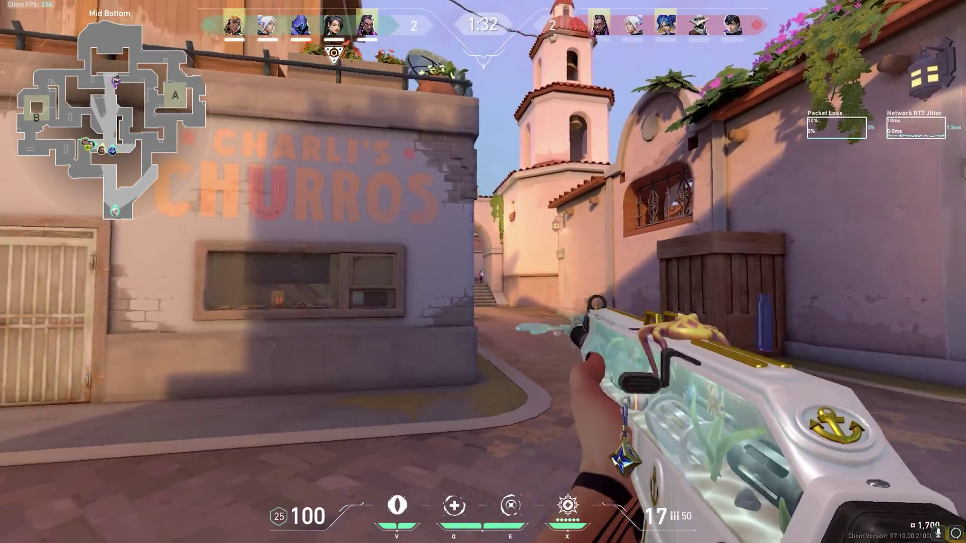
left_click(483, 272)
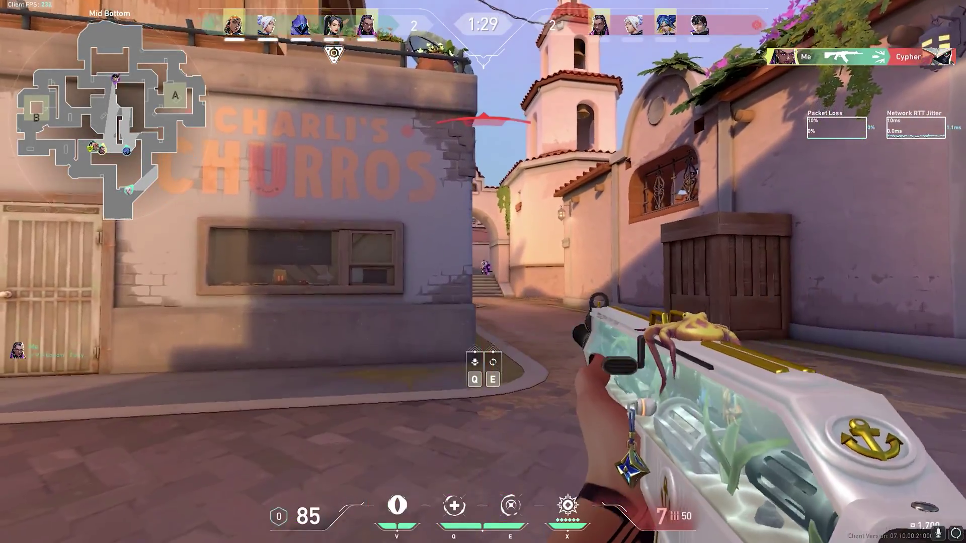
left_click(483, 272)
key("q")
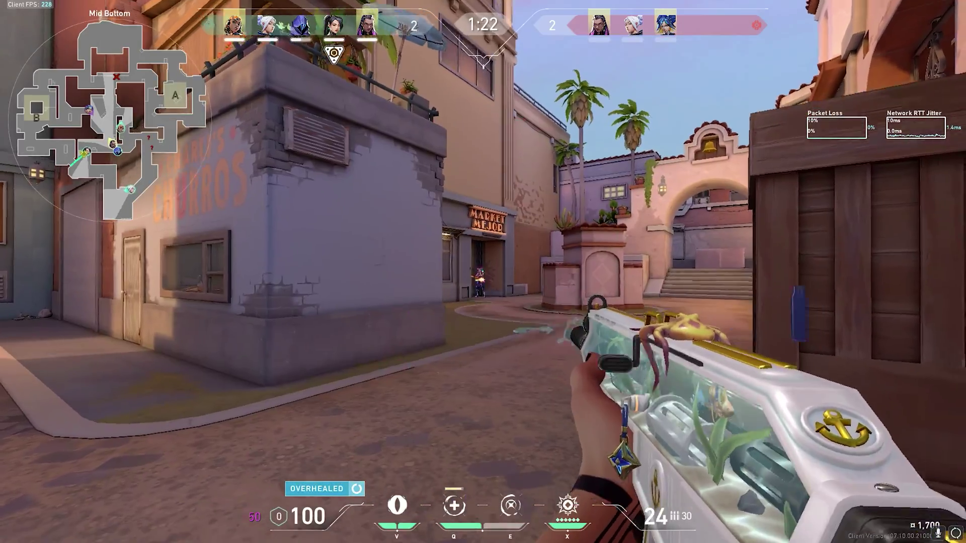
left_click(483, 271)
key("e")
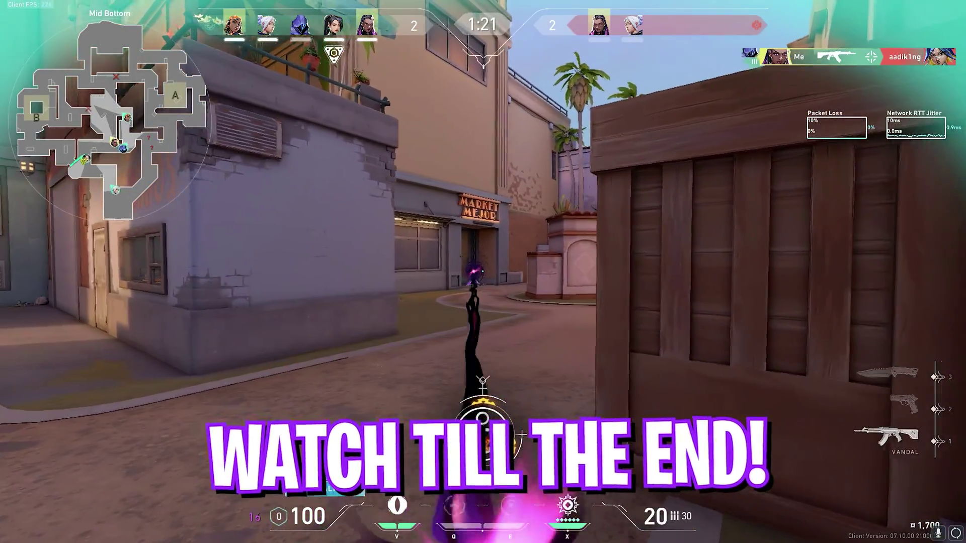
key("w")
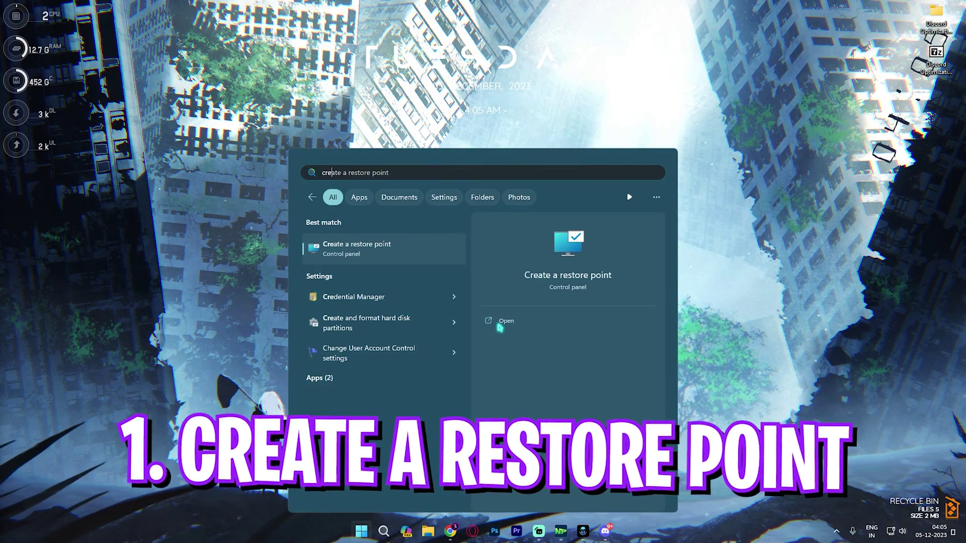
Open the restore point settings, select Local Disk (C:), and create a restore point described as "Discord"
left_click(502, 324)
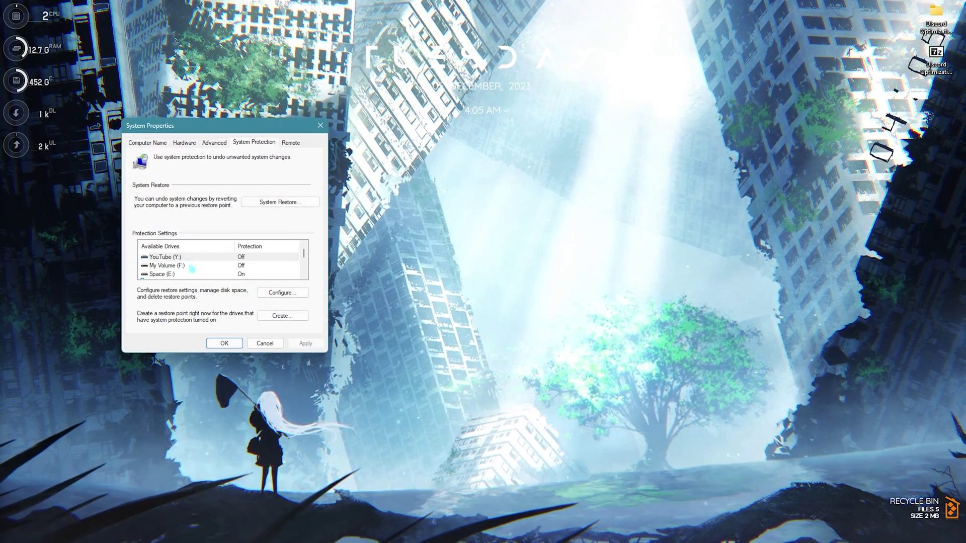
scroll(192, 269, "down", 2)
left_click(177, 265)
left_click(290, 317)
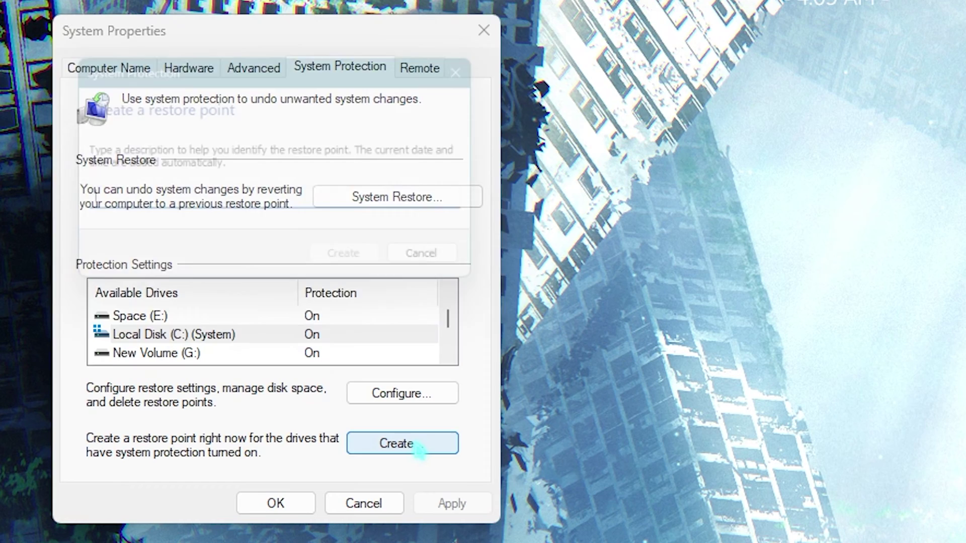
type("Discord")
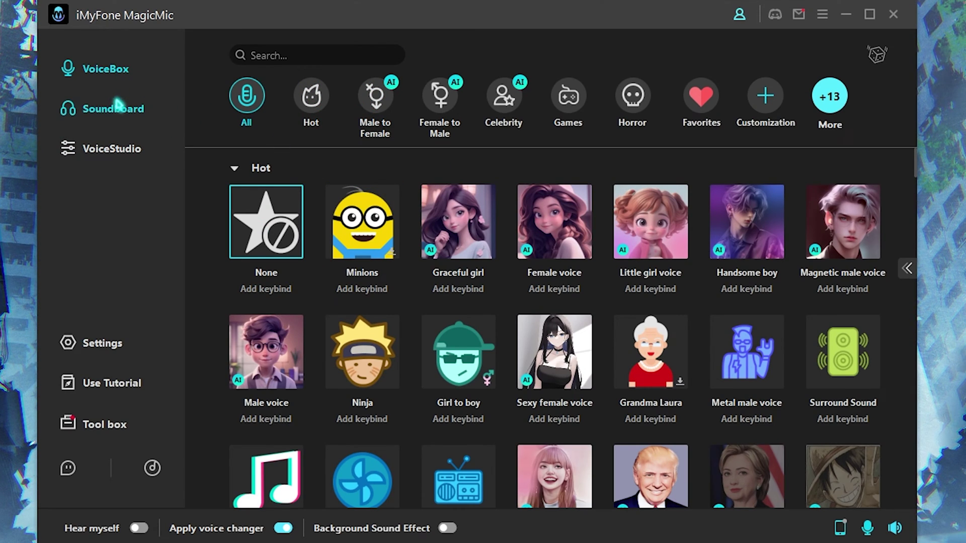
Switch to iMyFone MagicMic and browse its voice library, including the Celebrity voice category
left_click(111, 150)
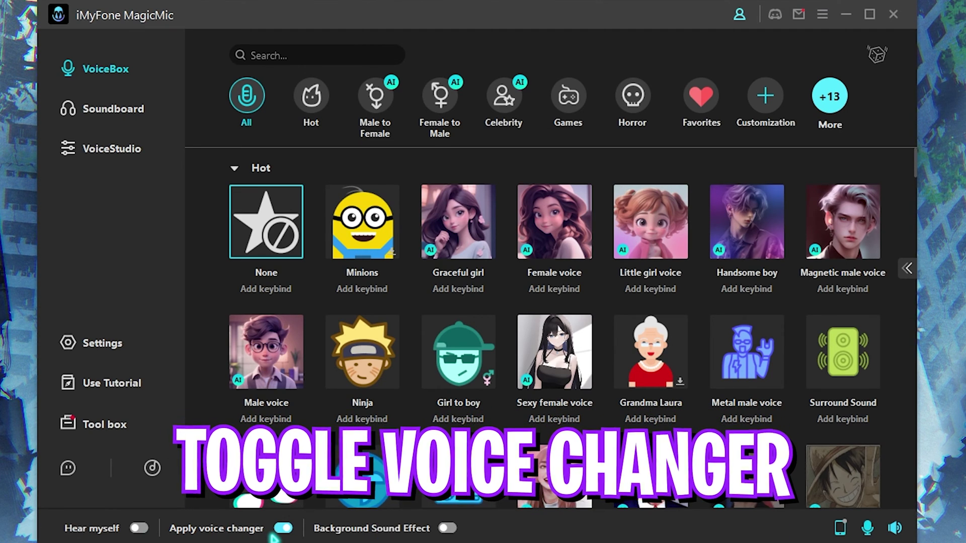
left_click(455, 282)
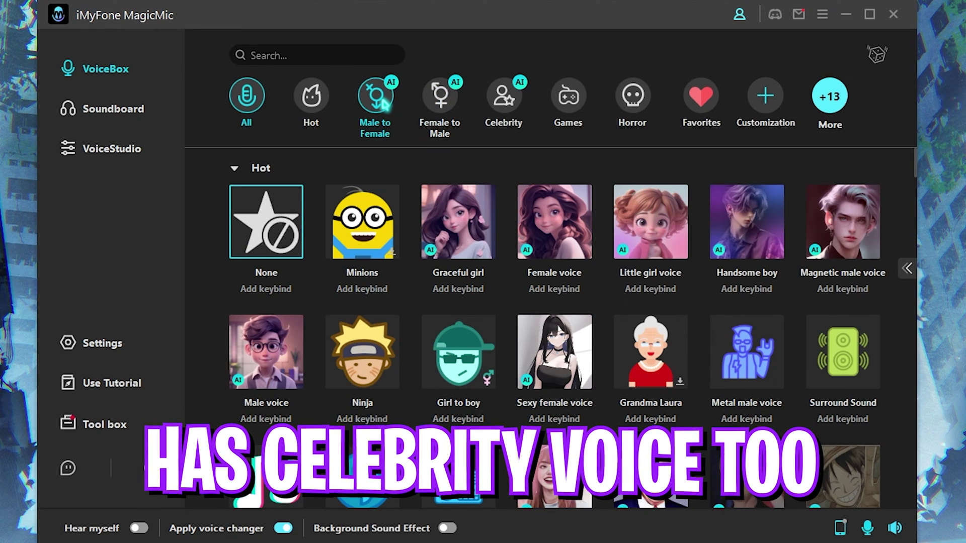
left_click(495, 106)
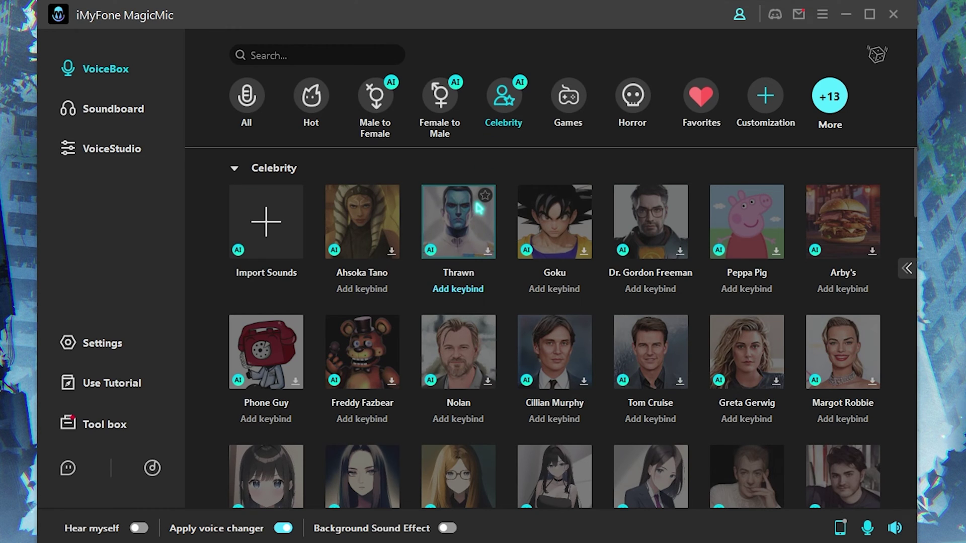
scroll(503, 312, "up", 10)
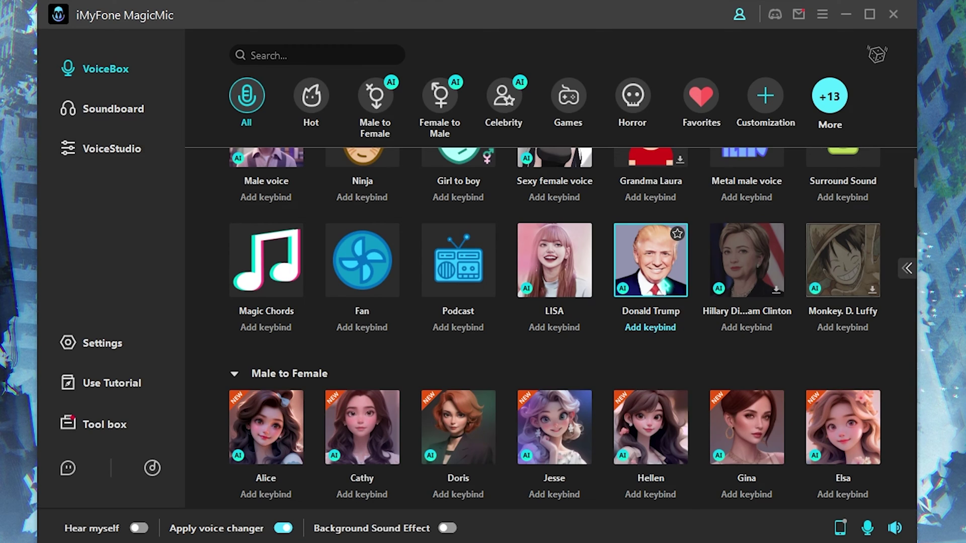
scroll(666, 286, "down", 10)
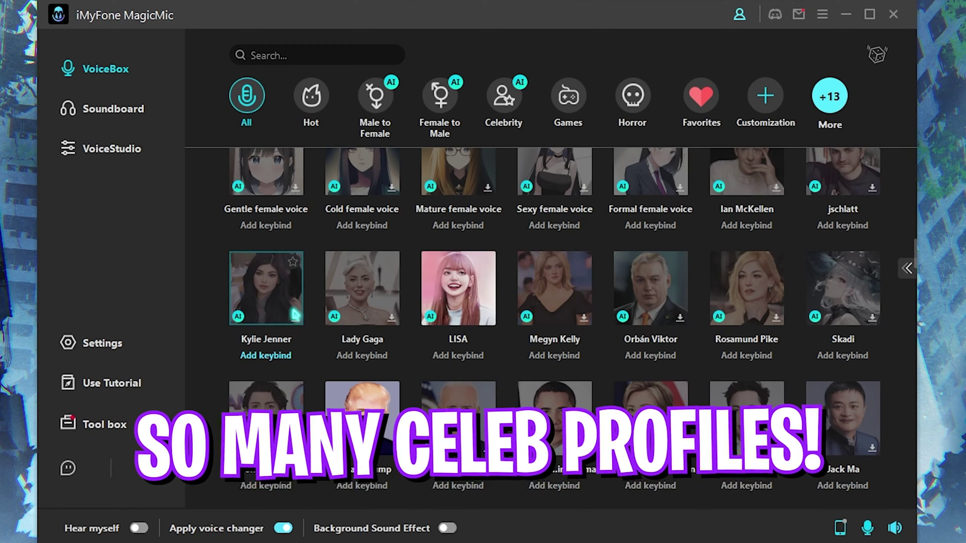
scroll(272, 362, "down", 4)
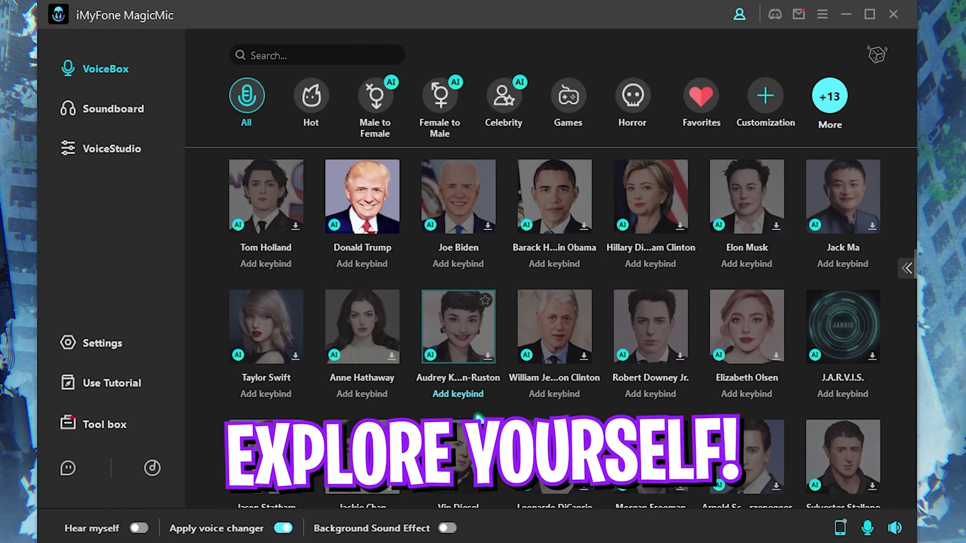
Switch to Discord and open the Appearance settings to check the selected theme
key("alt+Tab")
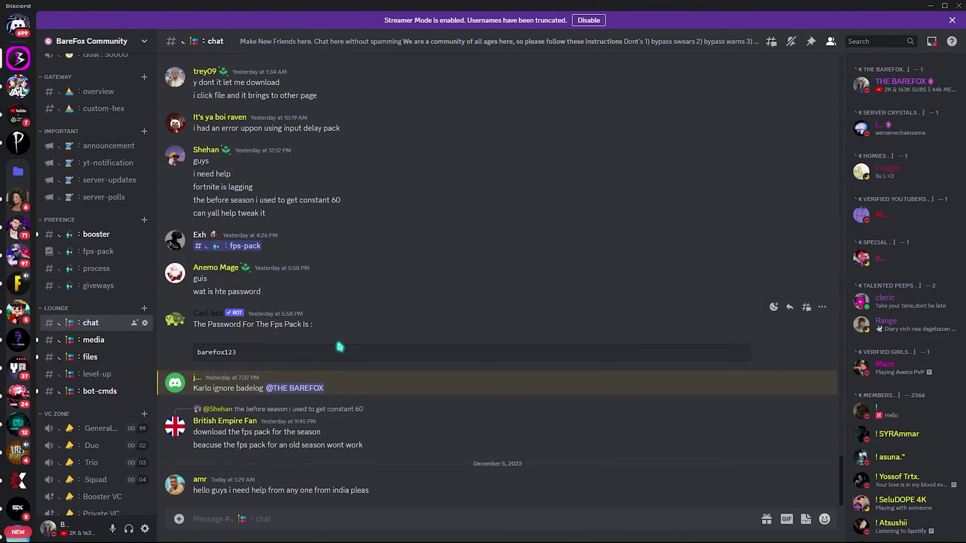
scroll(101, 181, "up", 3)
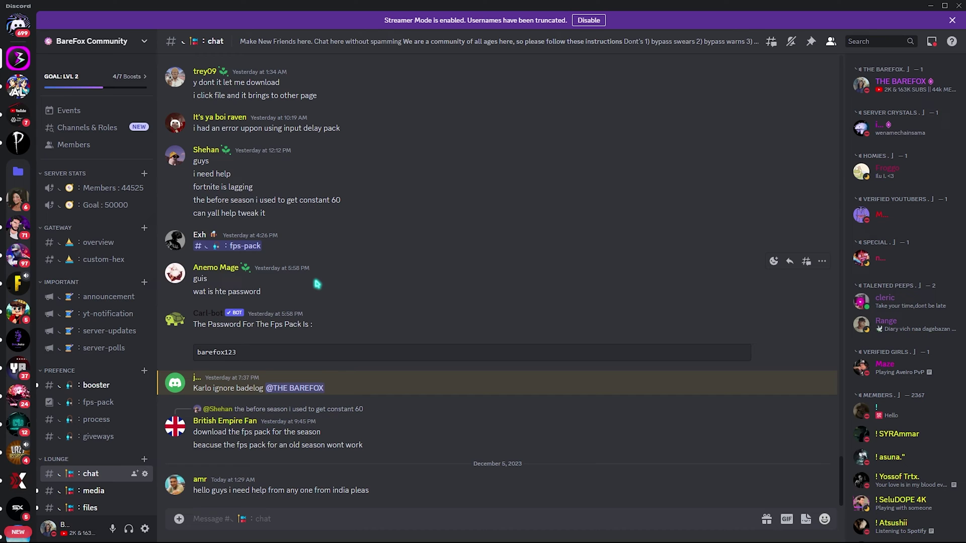
left_click(147, 526)
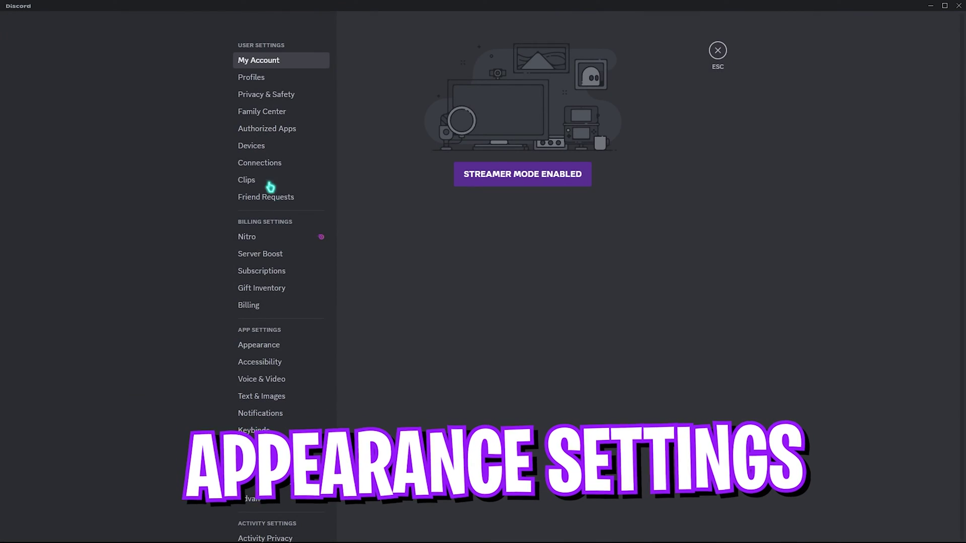
left_click(252, 350)
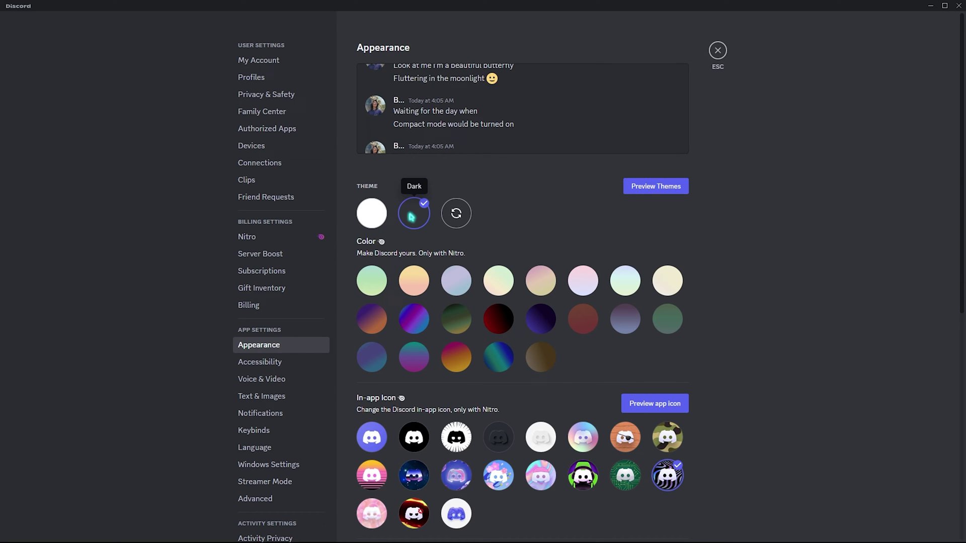
Review the Accessibility settings, including role colors, reduced motion, GIF and emoji playback, and sticker animation
left_click(261, 364)
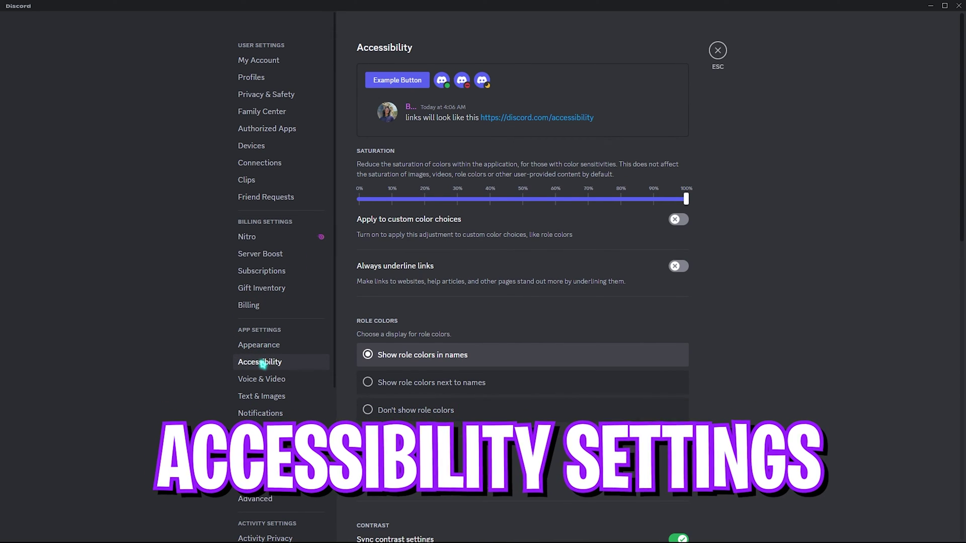
scroll(422, 302, "down", 1)
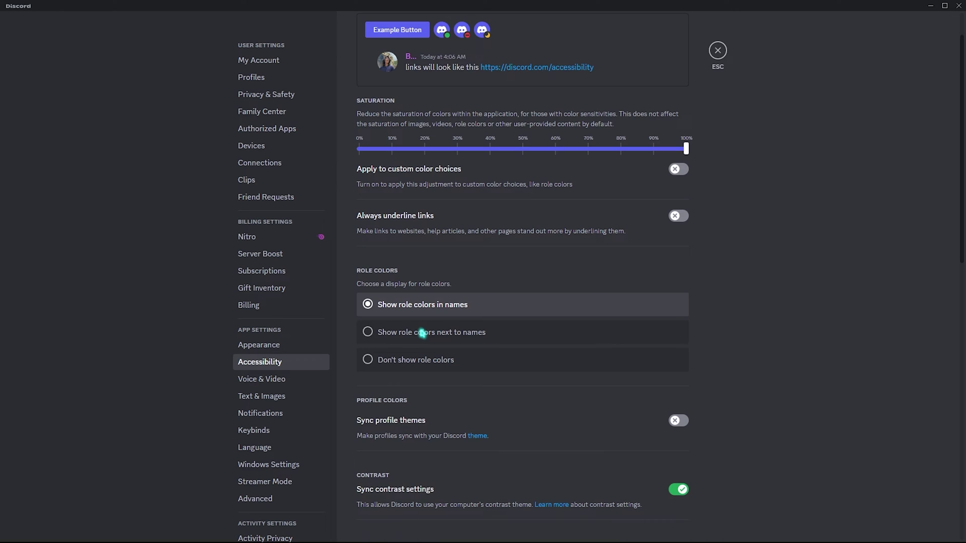
scroll(422, 333, "down", 8)
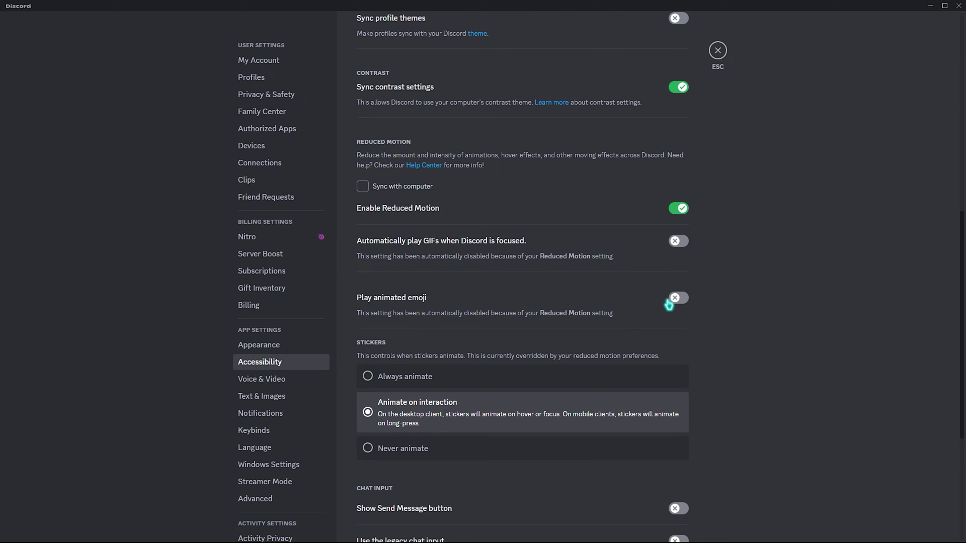
scroll(669, 305, "down", 2)
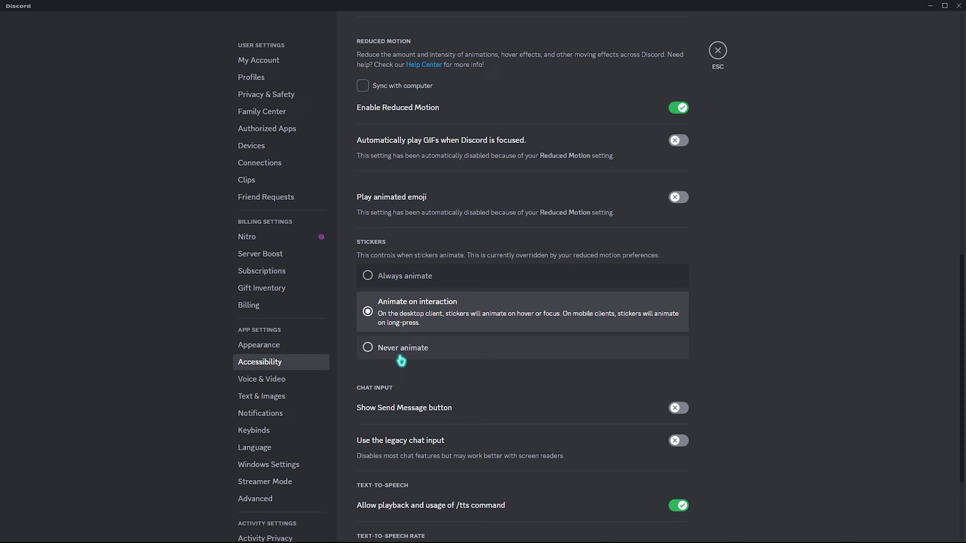
scroll(401, 360, "up", 4)
Review the Voice & Video settings for video codecs, hardware acceleration and noise suppression, and look over the Notifications settings
left_click(302, 379)
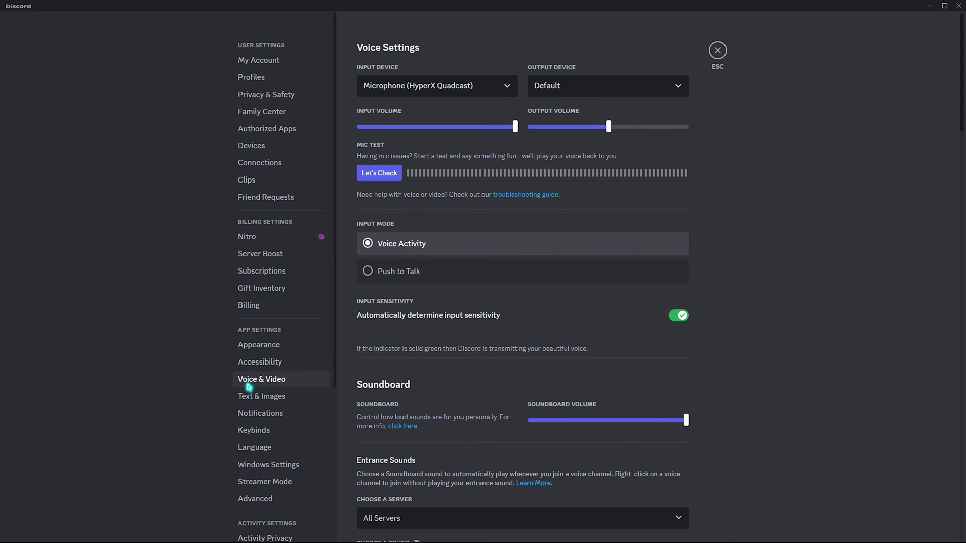
scroll(508, 373, "down", 10)
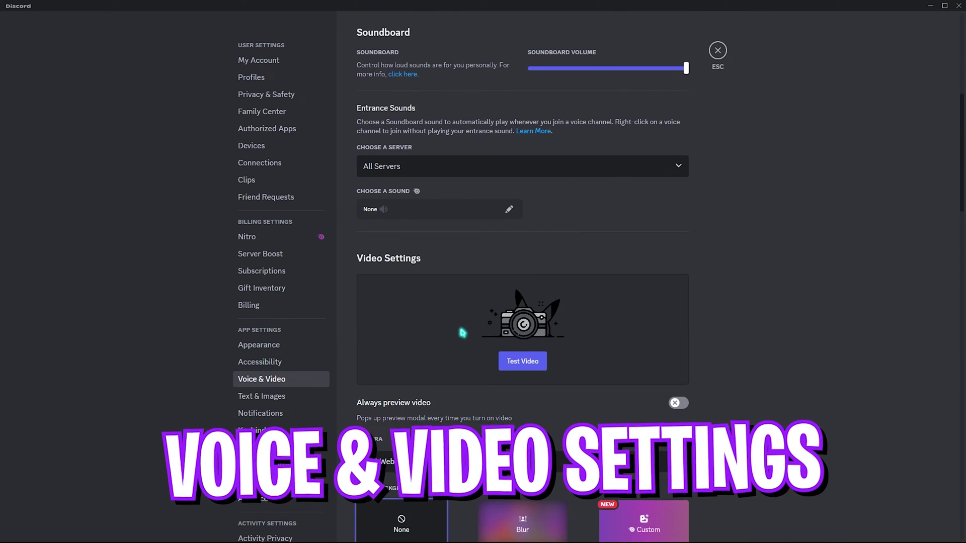
scroll(461, 332, "down", 8)
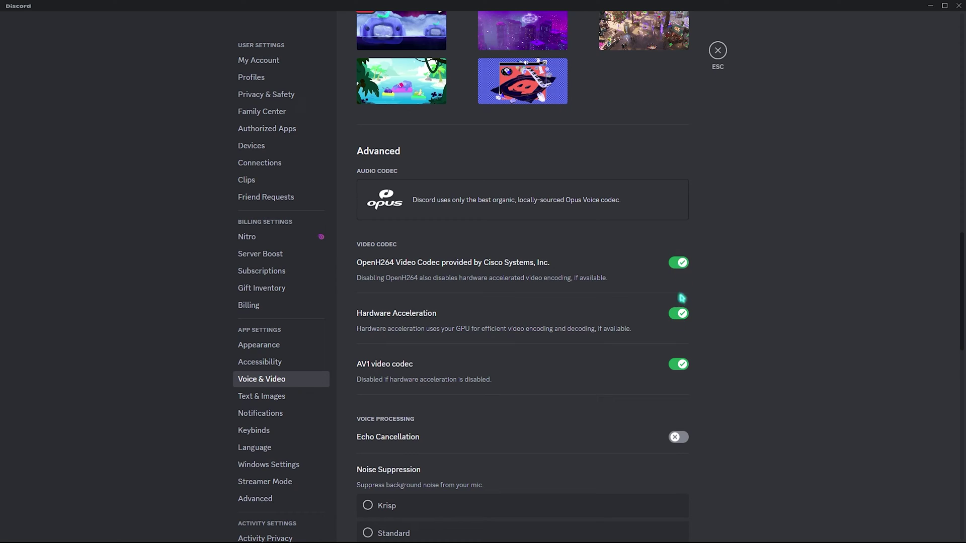
scroll(671, 289, "down", 4)
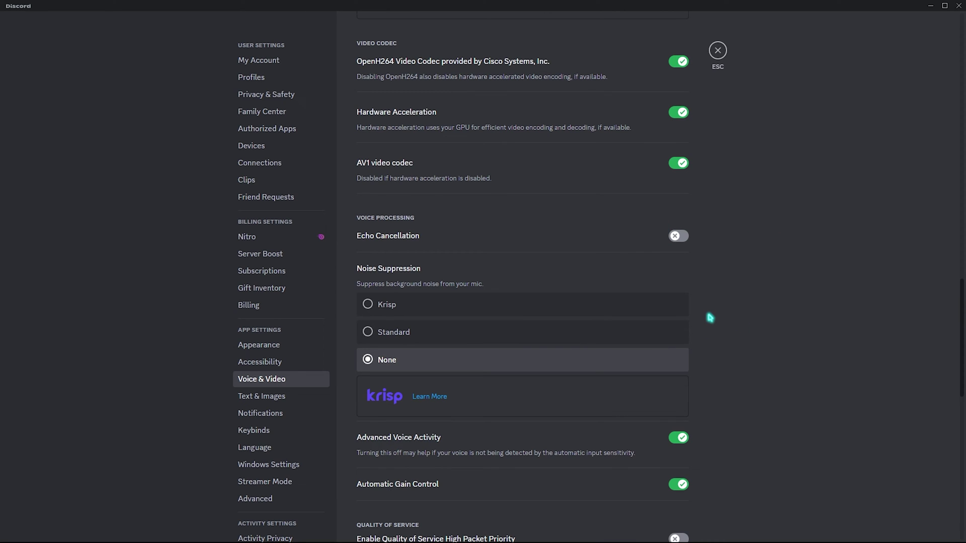
left_click(260, 414)
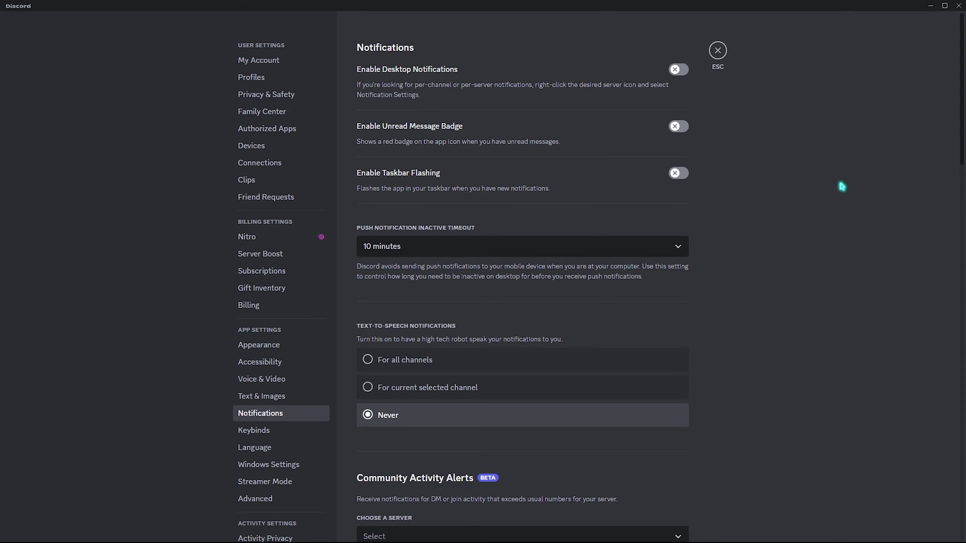
Check the startup and close behavior in Windows Settings, reopen Discord from the system tray and bring up its tray options
left_click(250, 317)
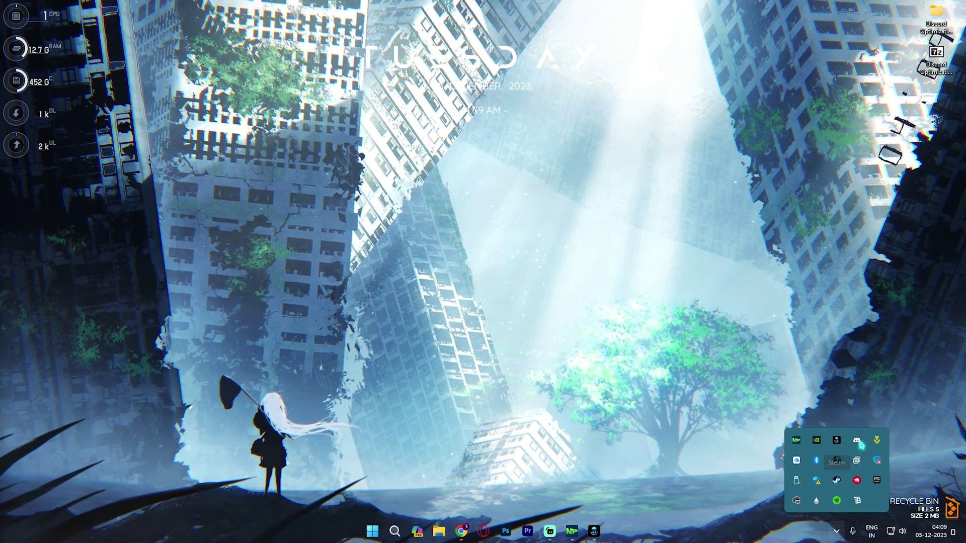
left_click(859, 441)
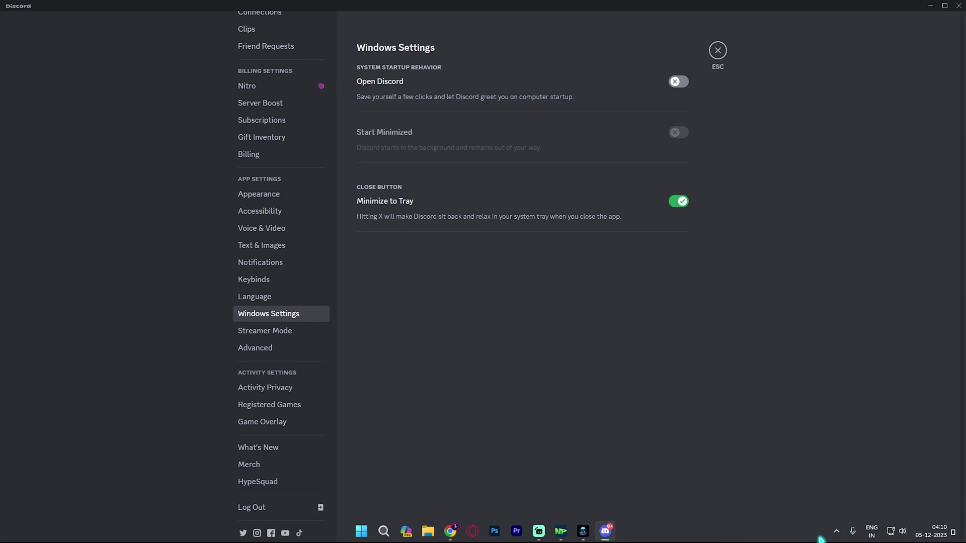
left_click(837, 532)
right_click(857, 440)
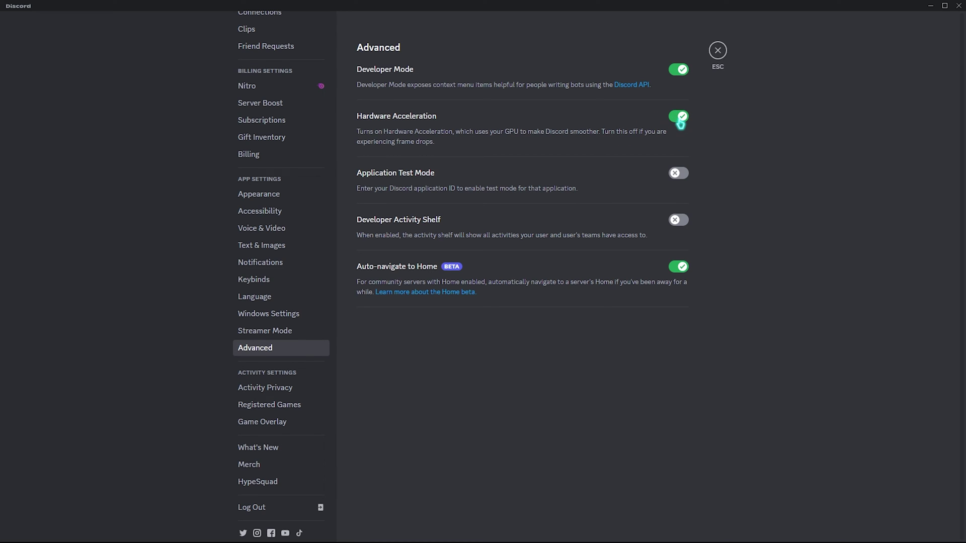
Try to turn off Hardware Acceleration in the Advanced settings and cancel the relaunch
left_click(679, 120)
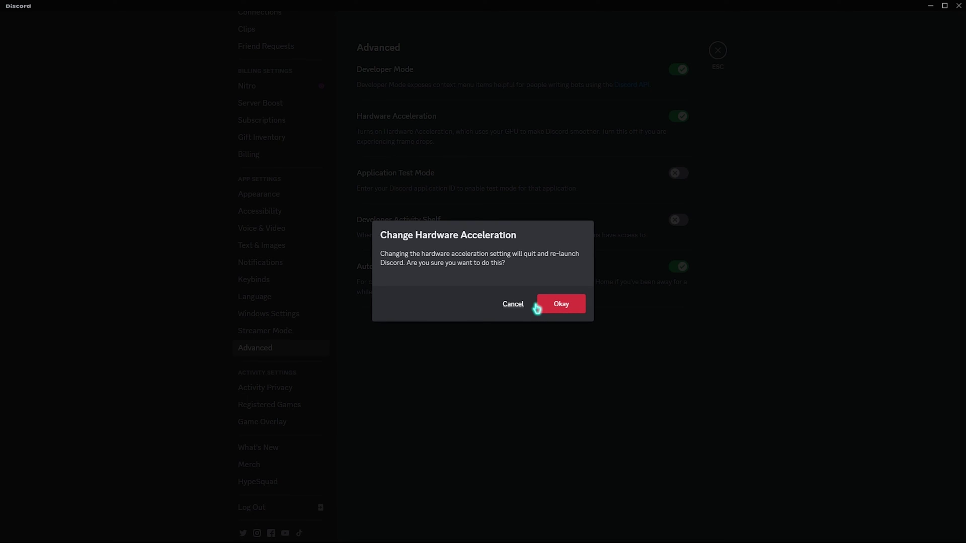
left_click(514, 305)
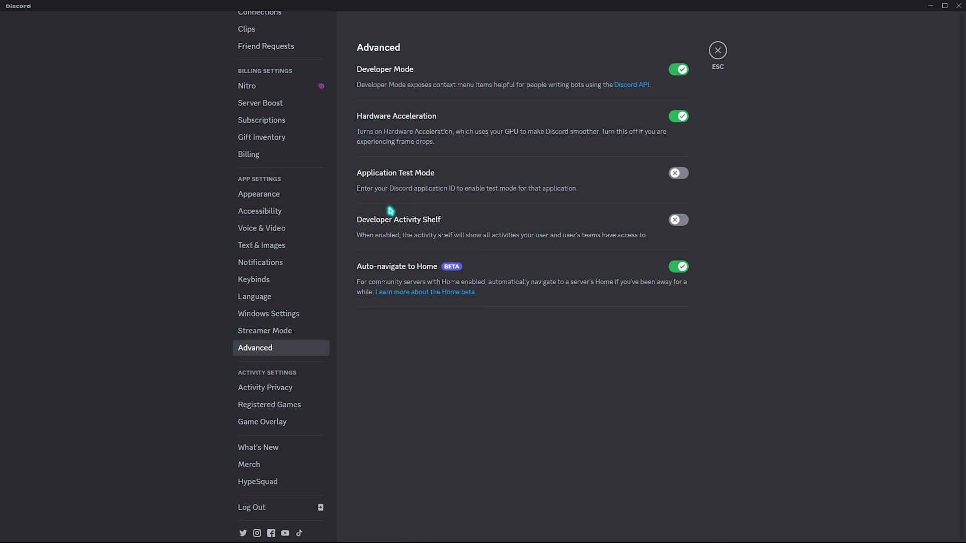
Check the in-game overlay option in the Game Overlay settings and close the user settings
left_click(262, 425)
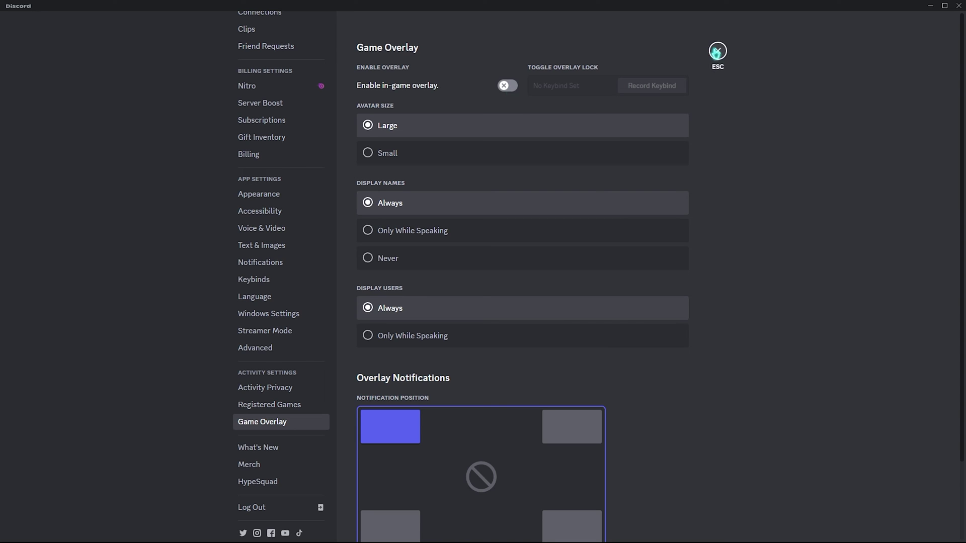
left_click(718, 50)
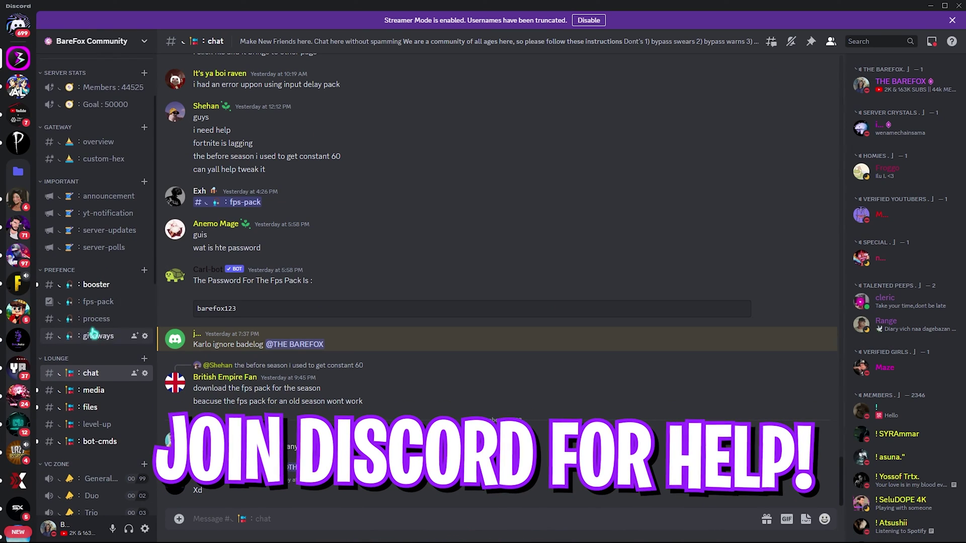
Open the fps-pack channel in the BareFox Community server, and check the registry and batch files in the Discord Optimization Pack folder in File Explorer
left_click(97, 301)
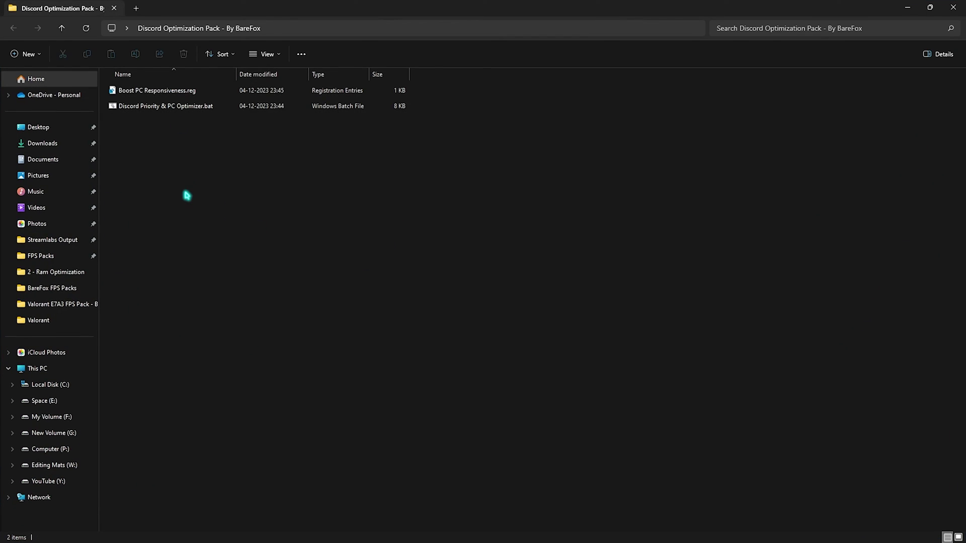
left_click(158, 95)
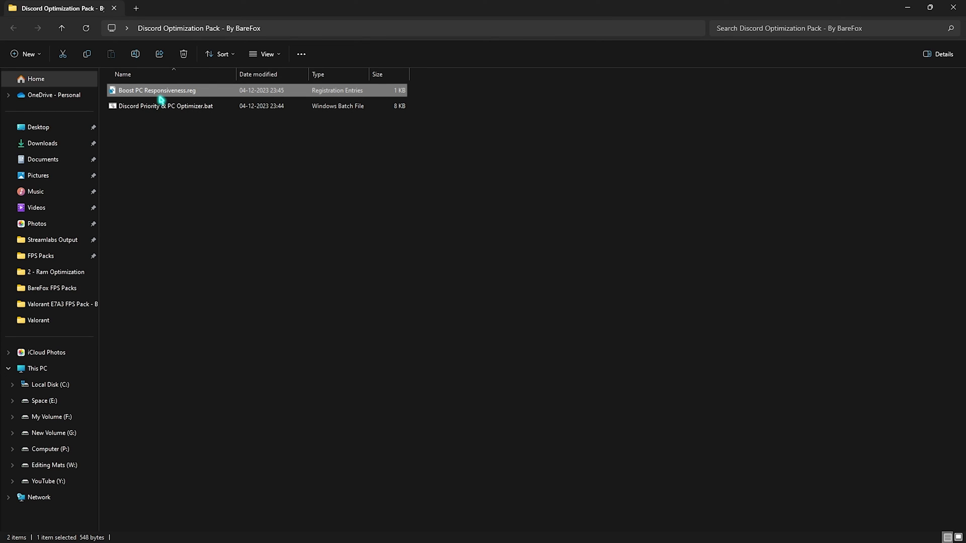
left_click(143, 107)
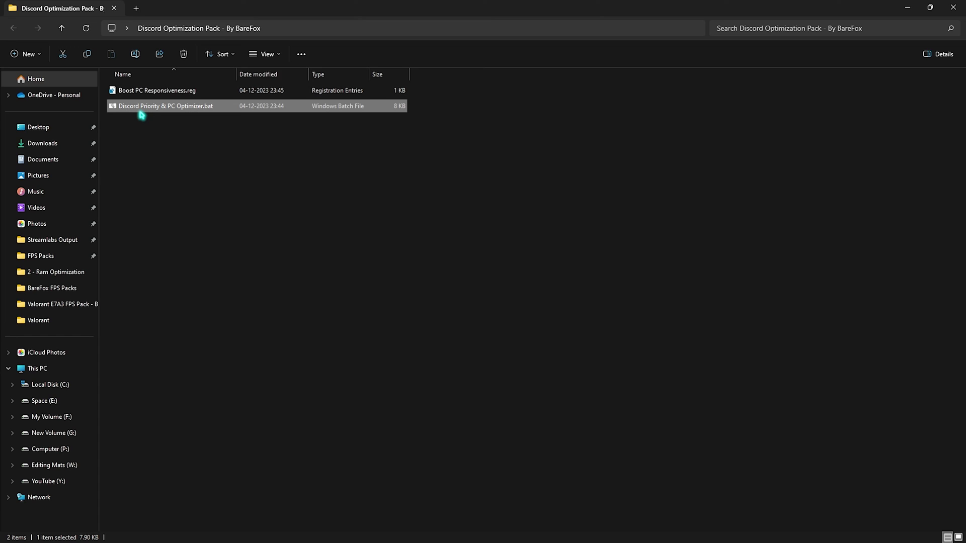
Open the Discord Priority & PC Optimizer.bat script in Notepad, review its commands from beginning to end, and close it
double_click(141, 108)
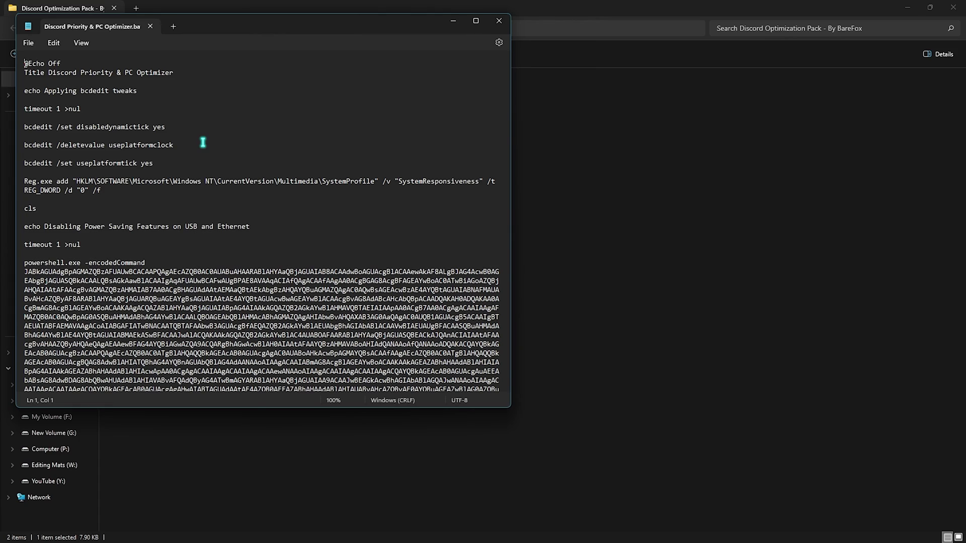
scroll(202, 143, "down", 20)
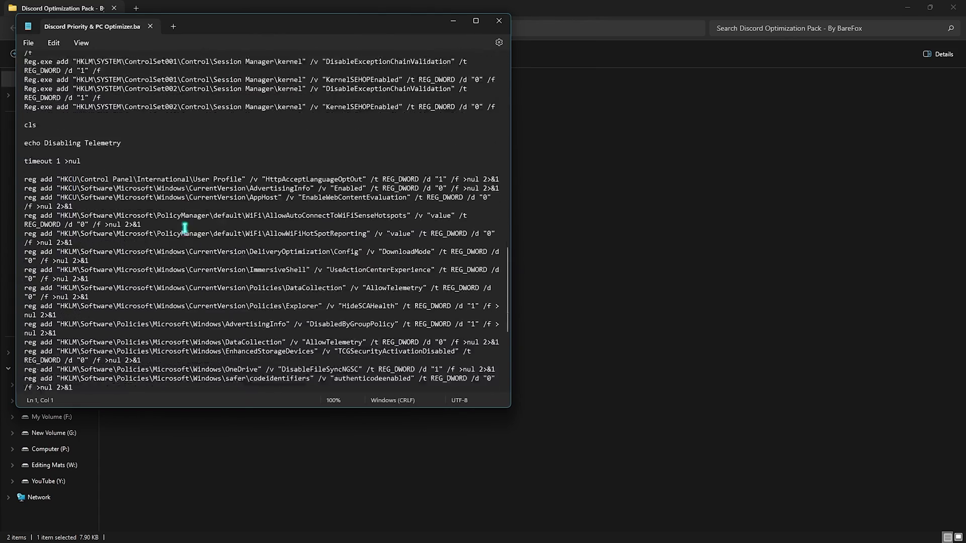
scroll(184, 227, "down", 8)
scroll(174, 227, "up", 14)
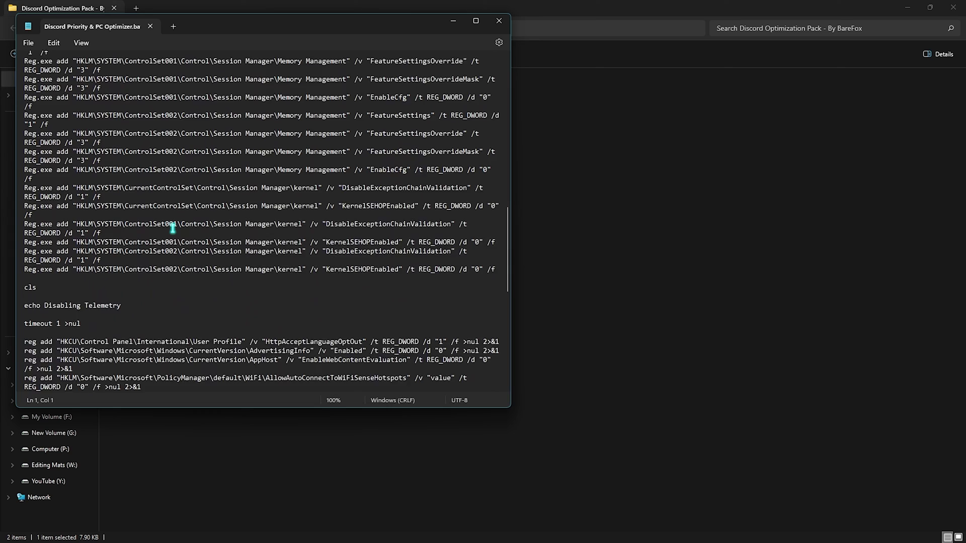
scroll(172, 228, "up", 20)
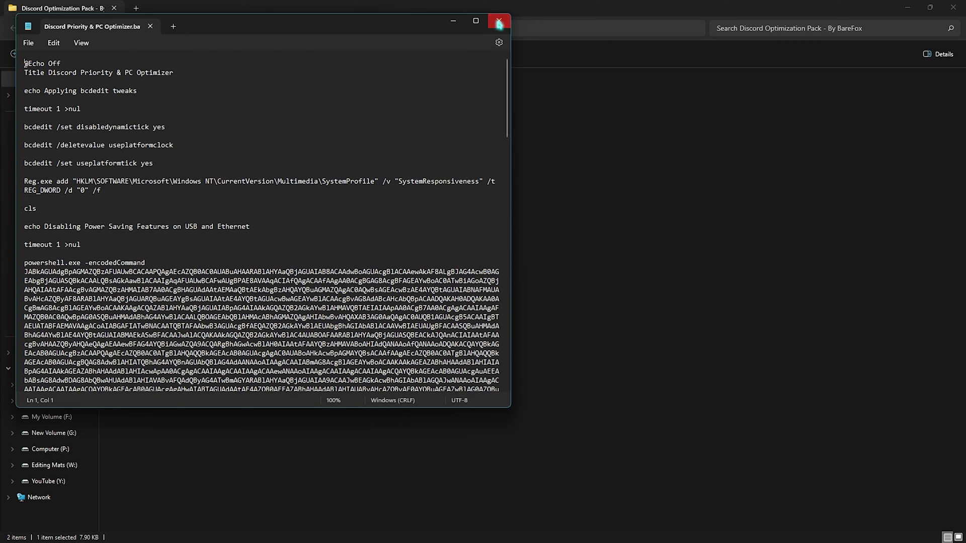
left_click(499, 22)
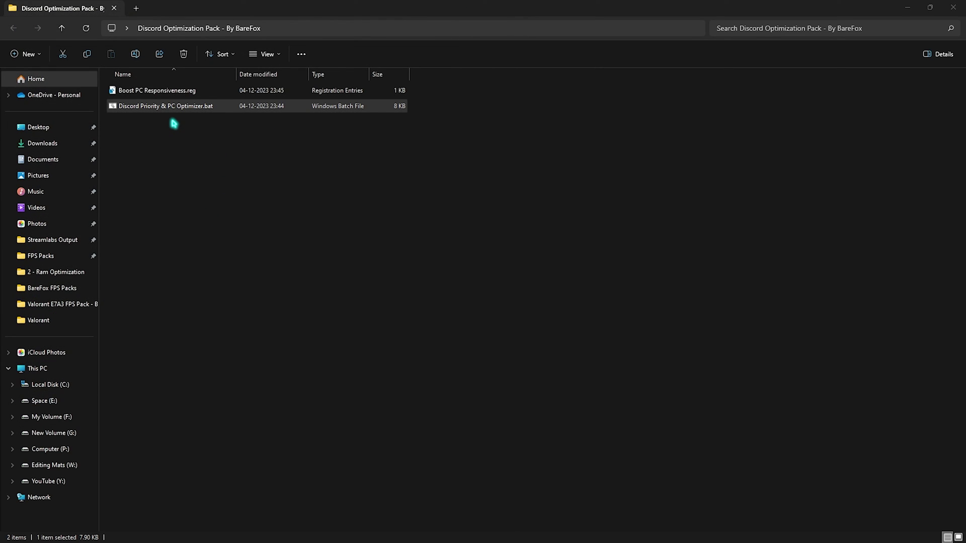